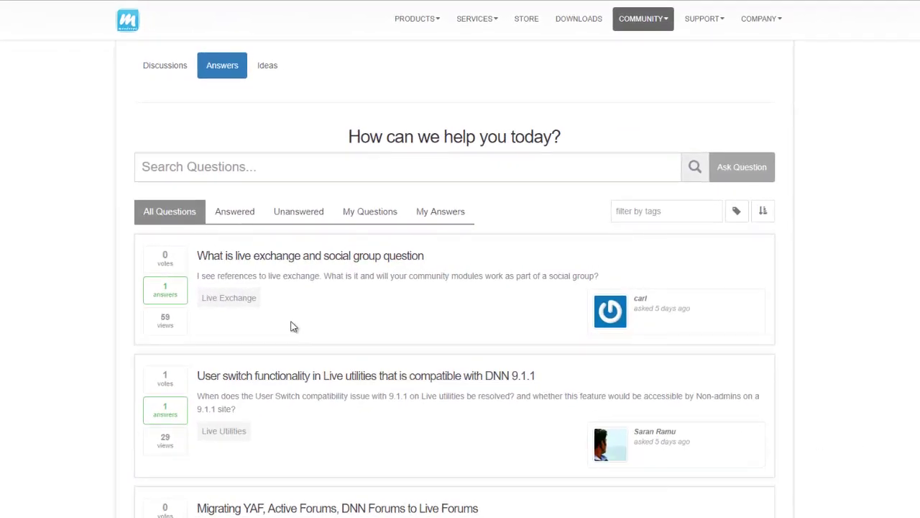
Look over the Answers question list and the status label of the first idea on the Ideas page
scroll(177, 297, down, 1)
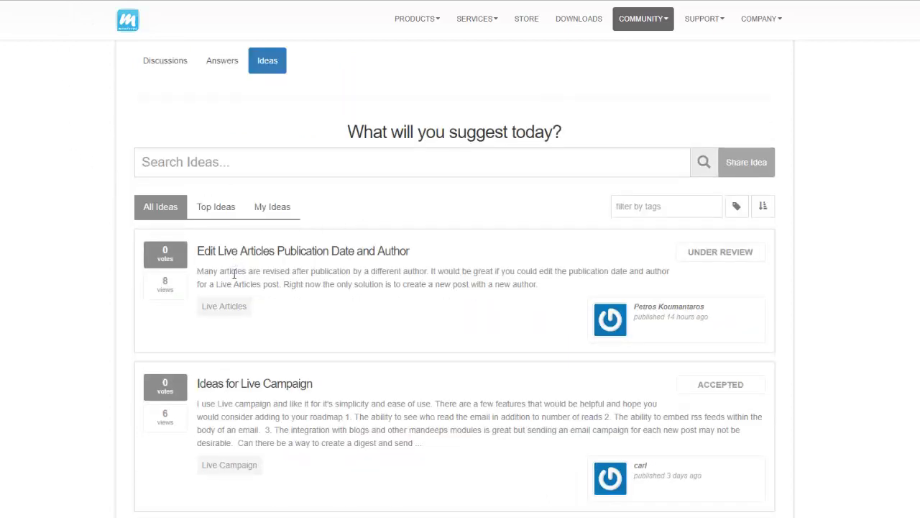
double_click(730, 253)
click(480, 318)
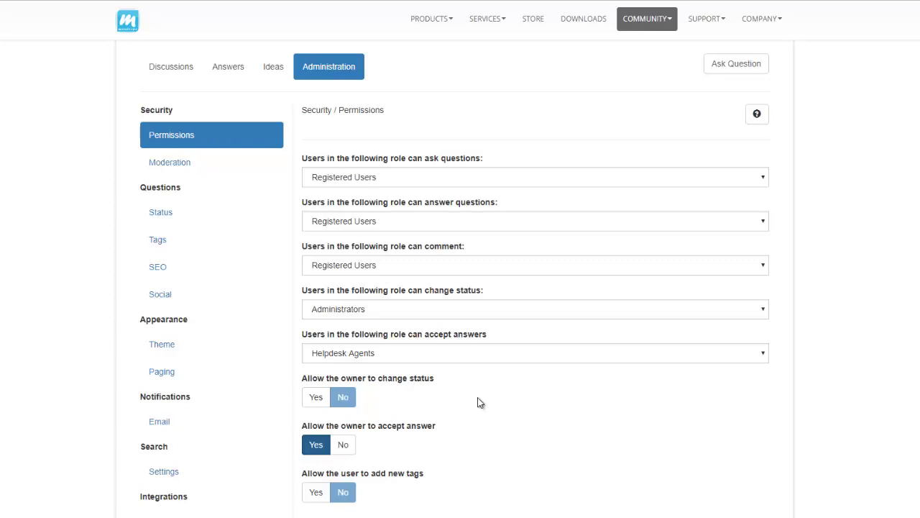
Open the Moderation settings, try enabling moderation of questions, and set it back to disabled
click(194, 174)
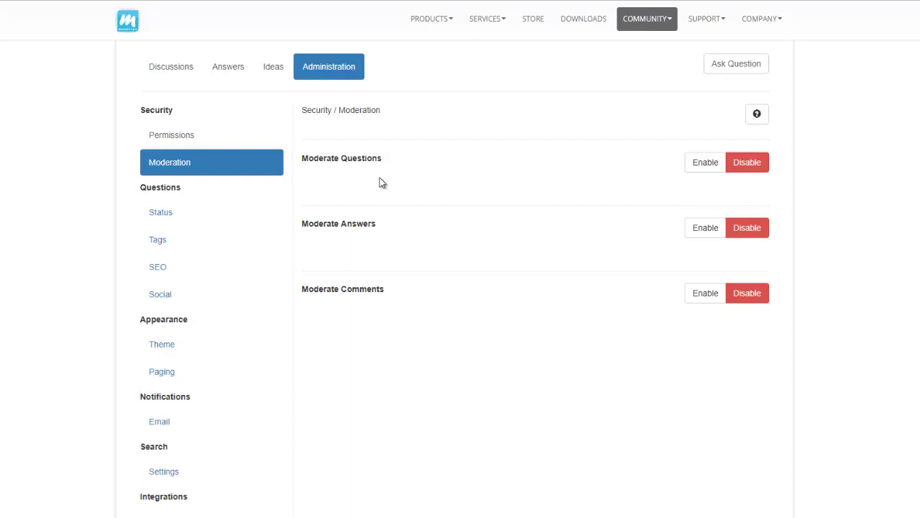
click(693, 169)
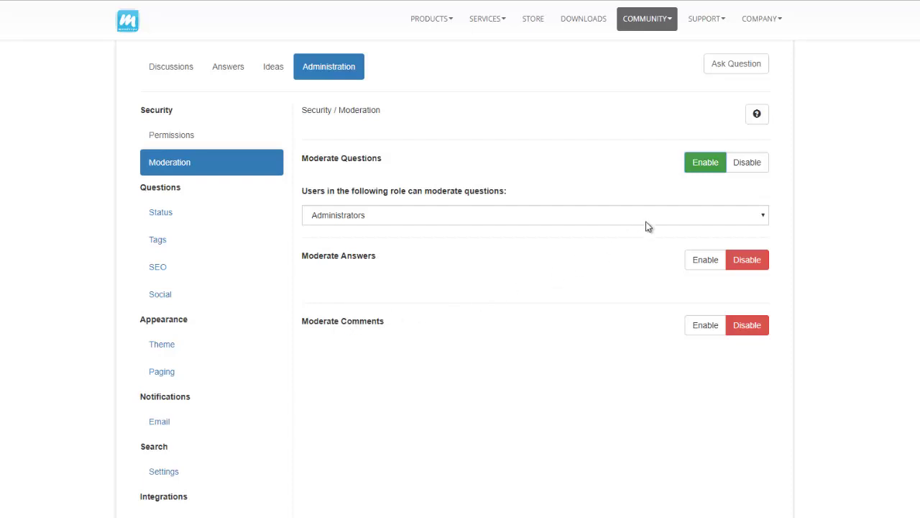
click(743, 170)
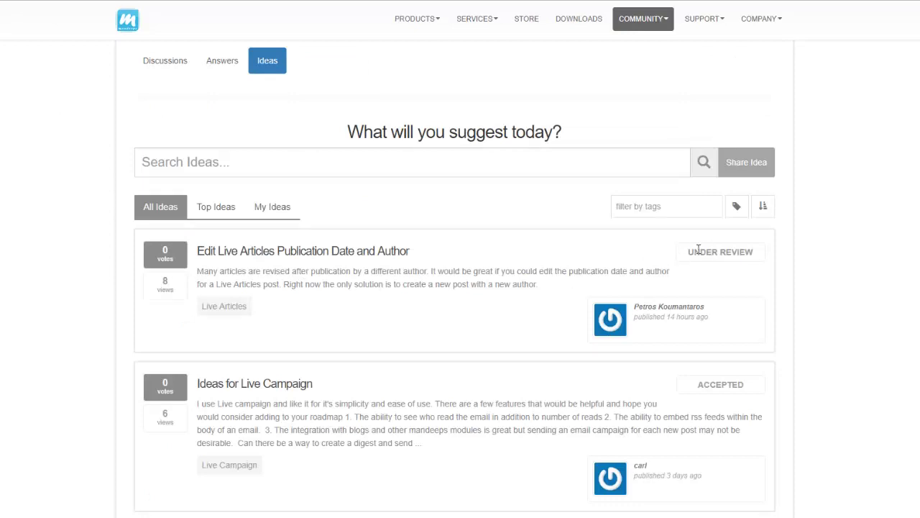
Examine the status labels assigned to the ideas in the community Ideas list
drag(694, 255, 755, 254)
click(753, 339)
scroll(747, 389, down, 2)
scroll(746, 385, down, 1)
scroll(734, 343, down, 2)
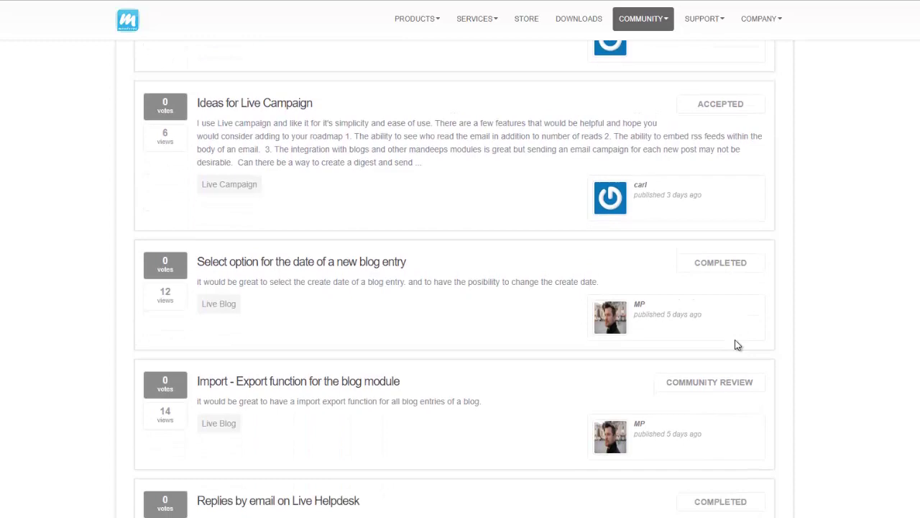
scroll(726, 317, down, 1)
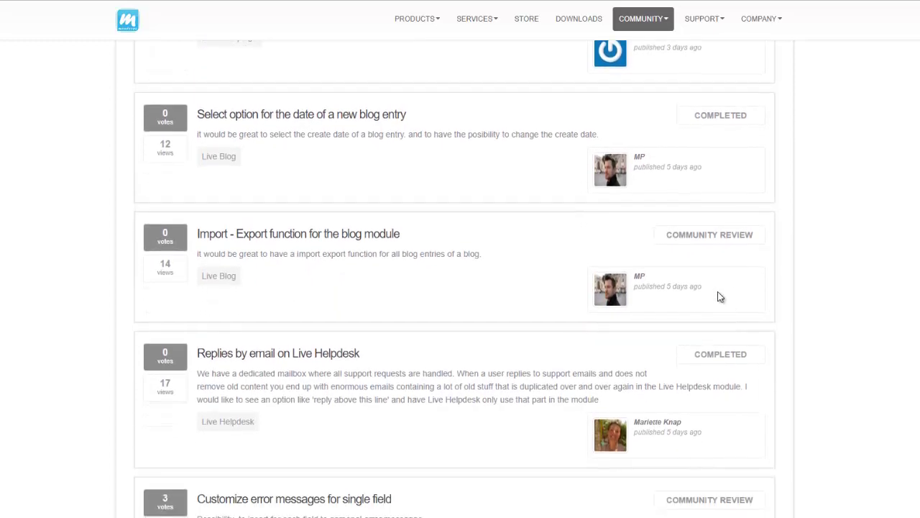
scroll(403, 144, up, 2)
scroll(304, 91, up, 4)
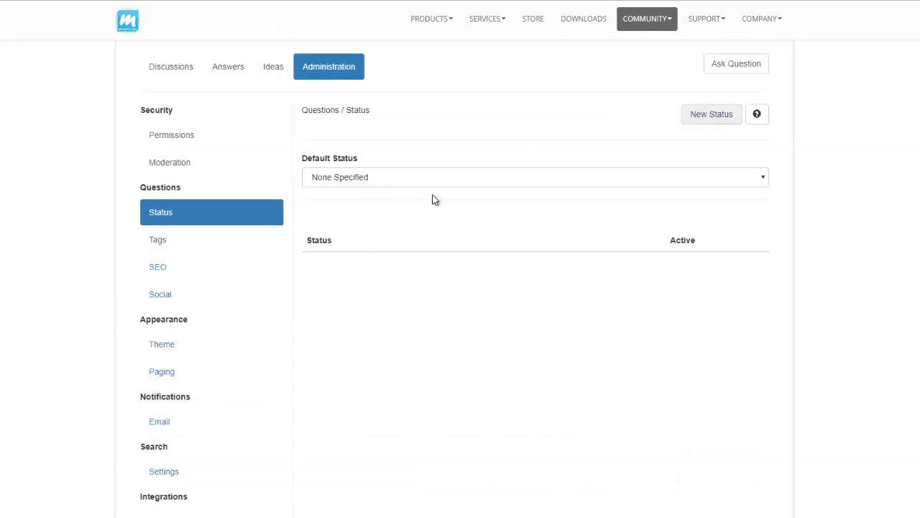
Check the Default Status options for questions, and view the Authorize.Net tag's details without editing them
click(348, 180)
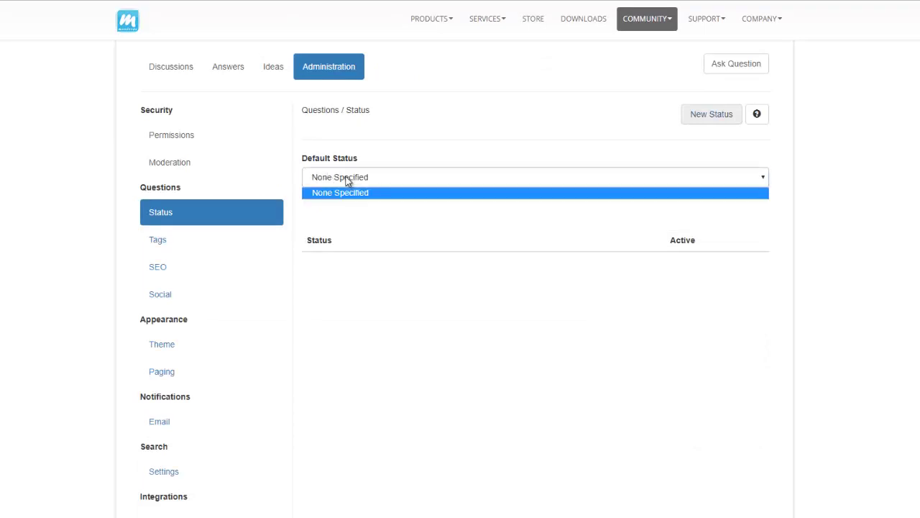
click(347, 181)
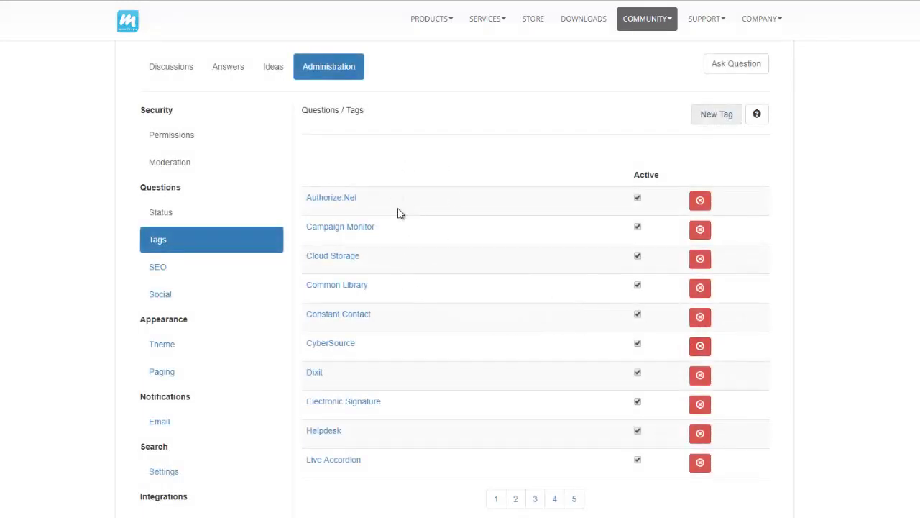
click(348, 198)
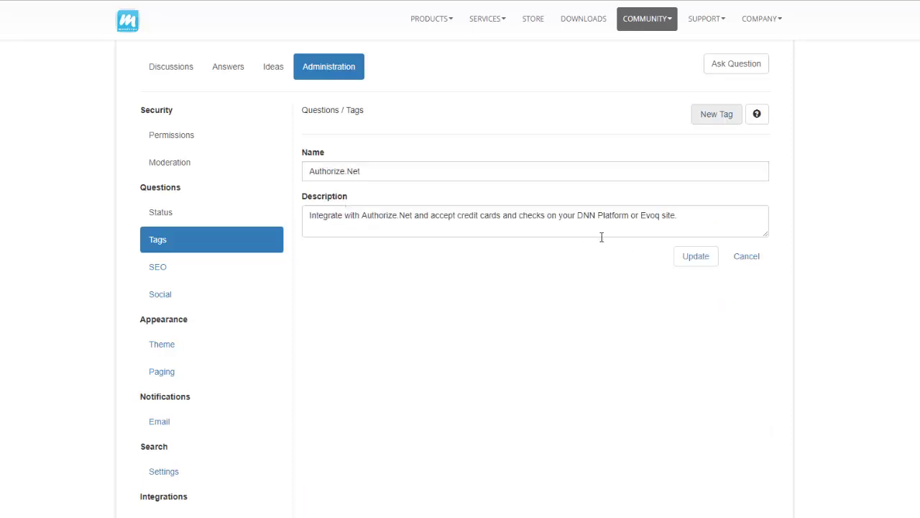
click(746, 259)
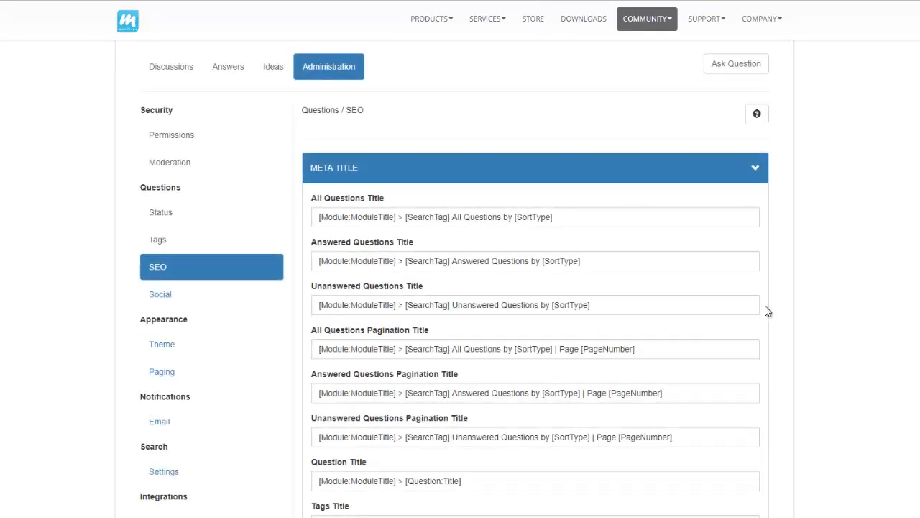
Review the SEO settings for questions, from the meta titles and descriptions to the page-name-in-URL option
scroll(397, 184, down, 1)
scroll(338, 179, down, 3)
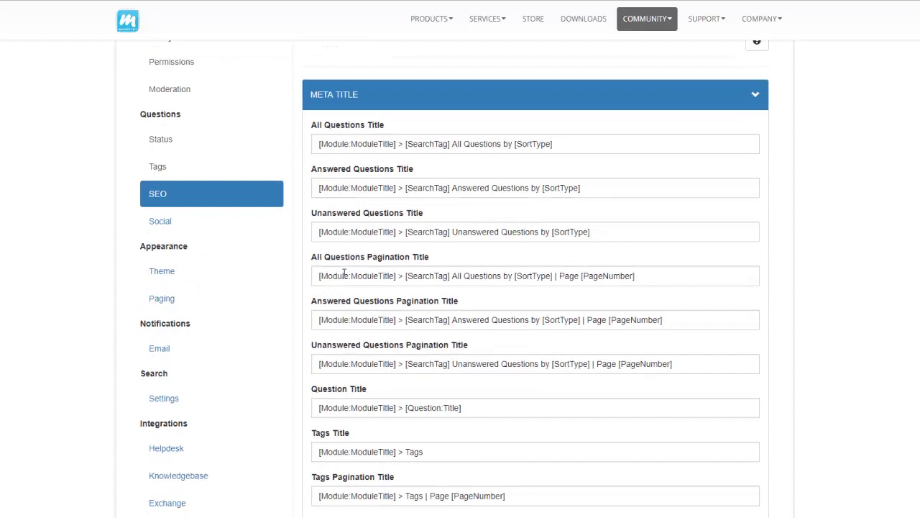
scroll(344, 273, down, 7)
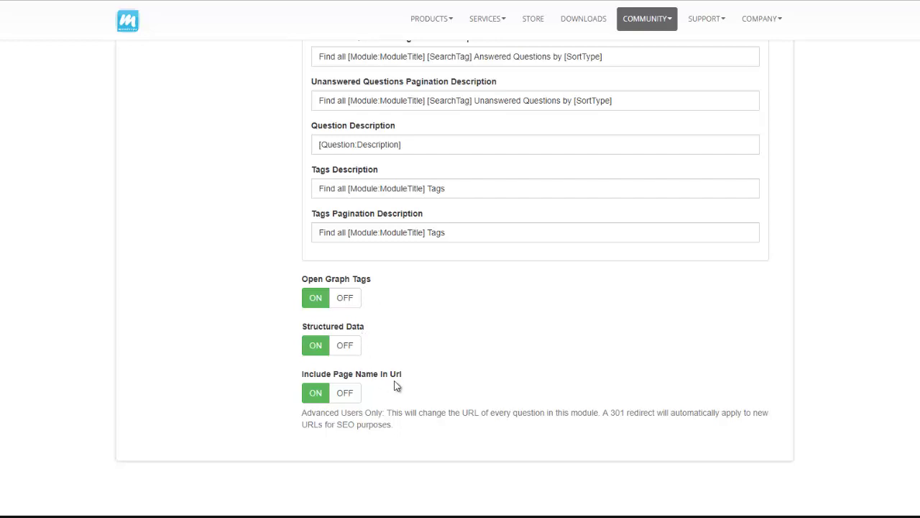
scroll(393, 376, up, 9)
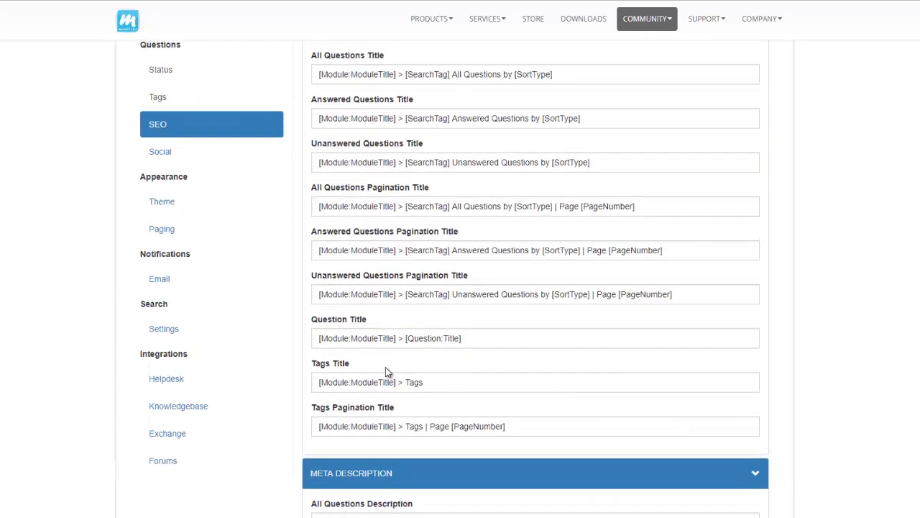
scroll(385, 371, up, 1)
View the Social Networking Code setting and check the available themes, keeping Question & Answer
click(164, 222)
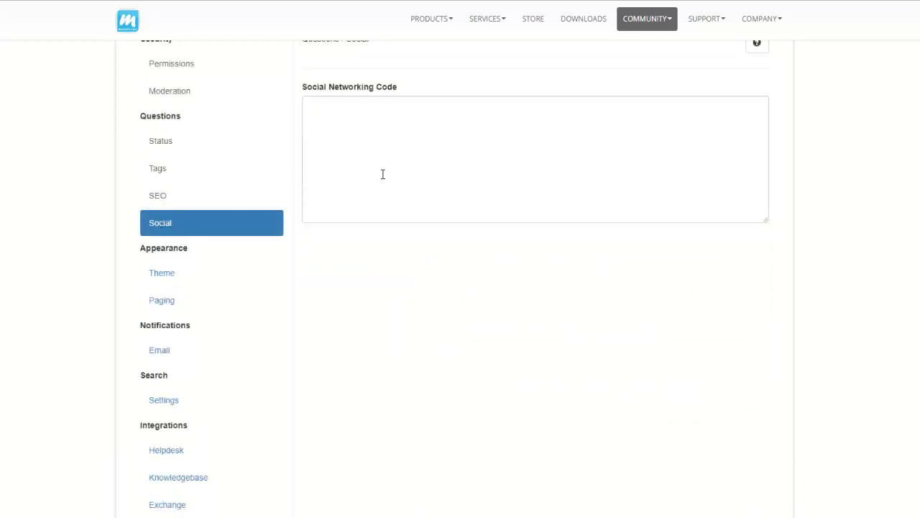
scroll(383, 173, up, 1)
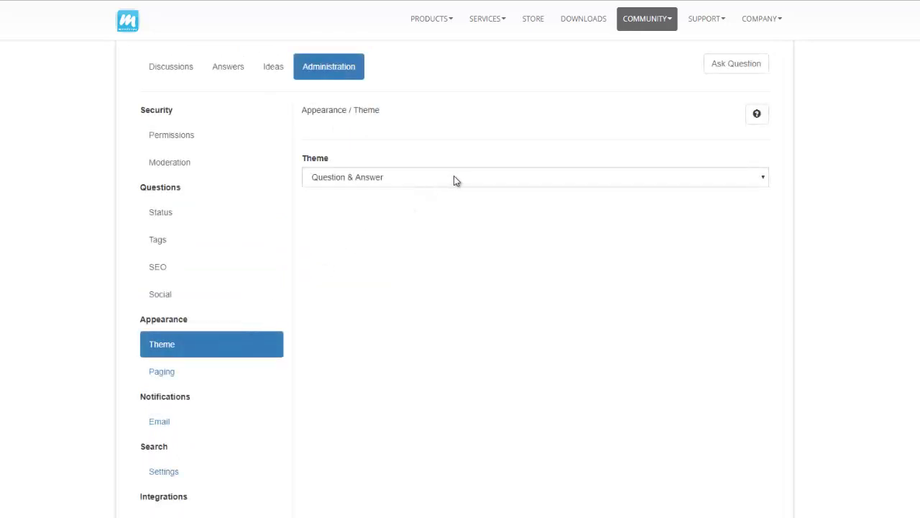
click(454, 177)
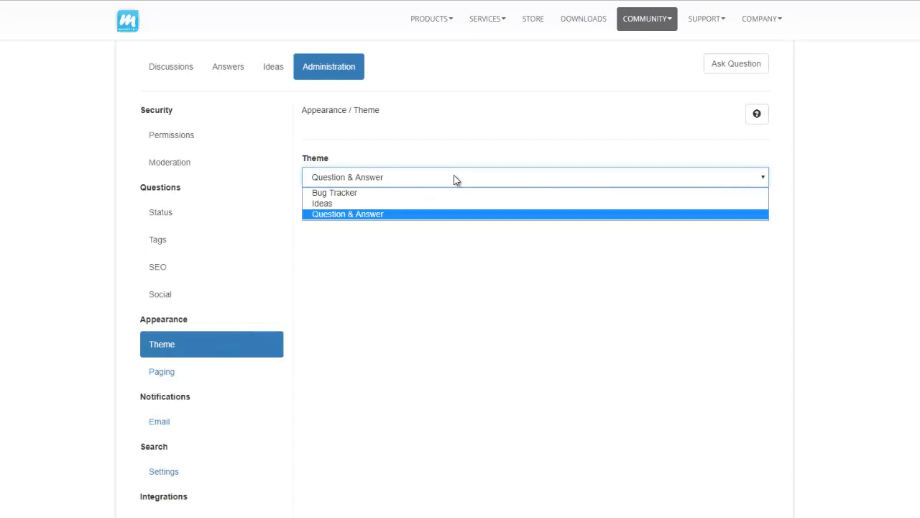
click(483, 158)
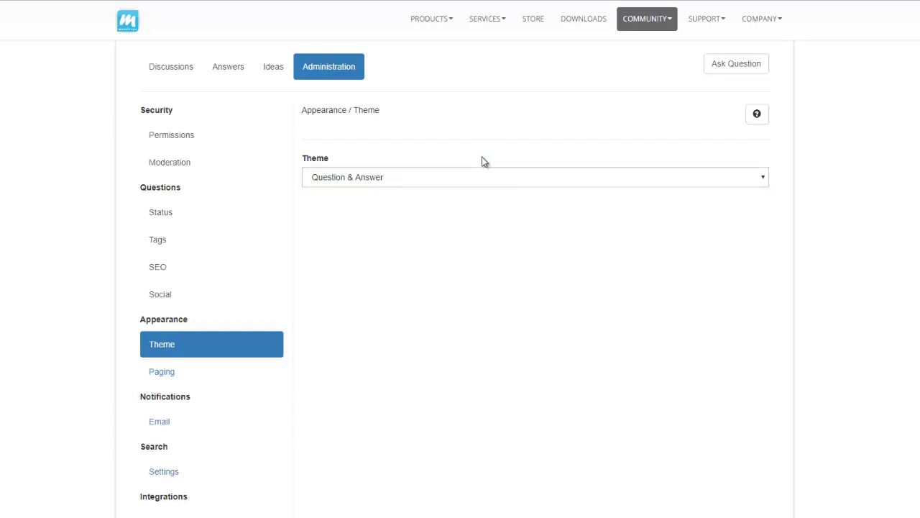
Review the email notification settings and the search settings with their ignore words and search priorities
click(214, 421)
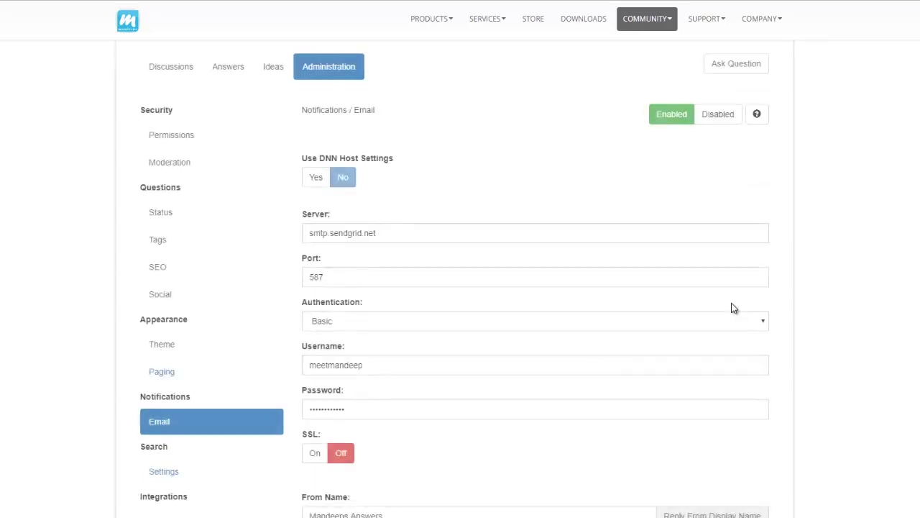
scroll(612, 227, down, 6)
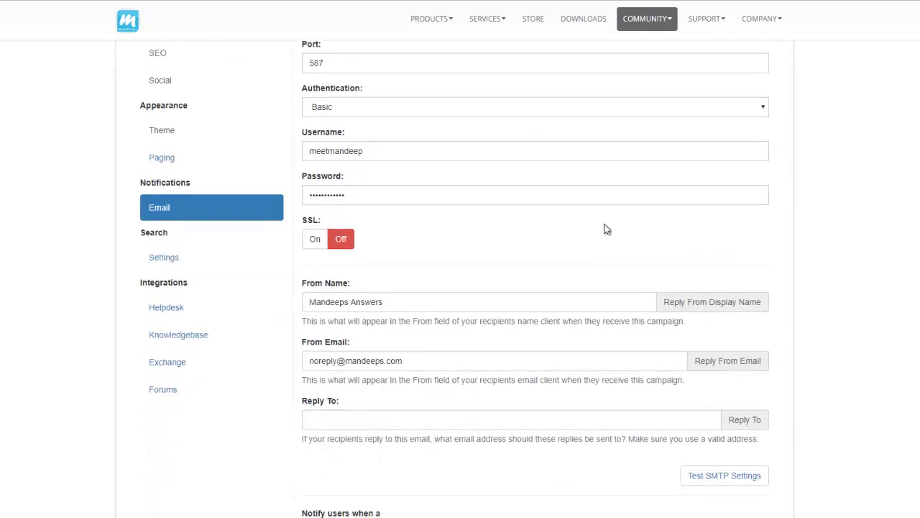
scroll(604, 226, down, 3)
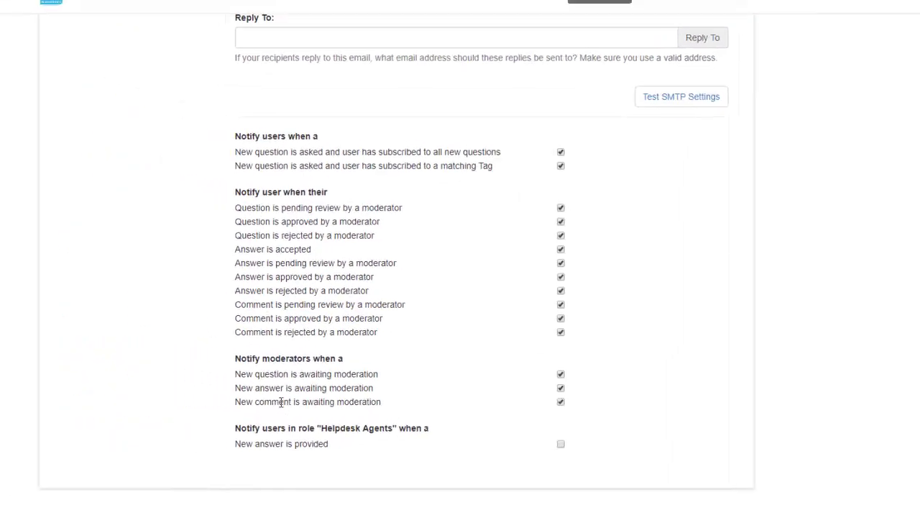
scroll(280, 401, up, 3)
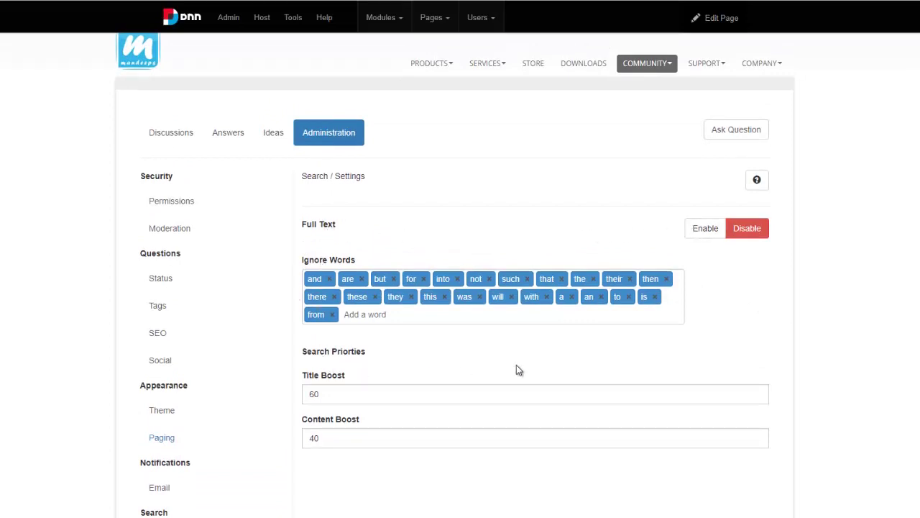
scroll(523, 368, down, 3)
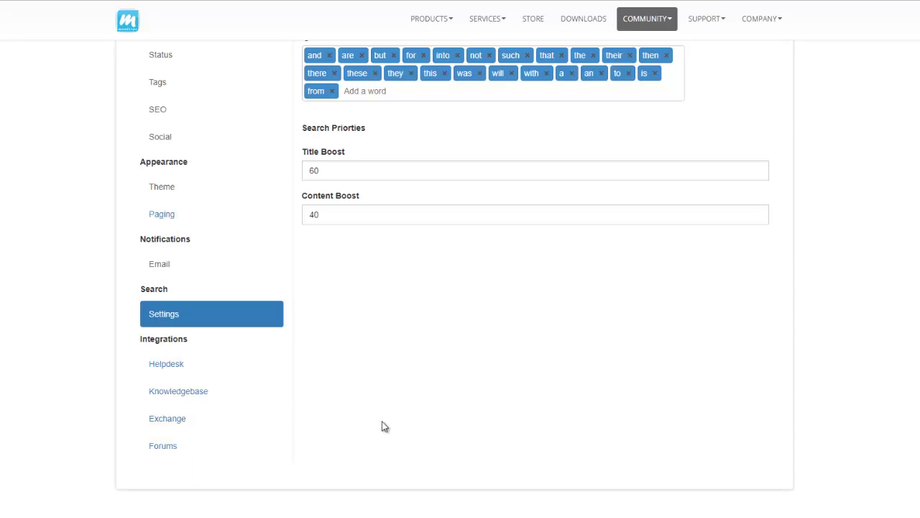
scroll(381, 425, up, 4)
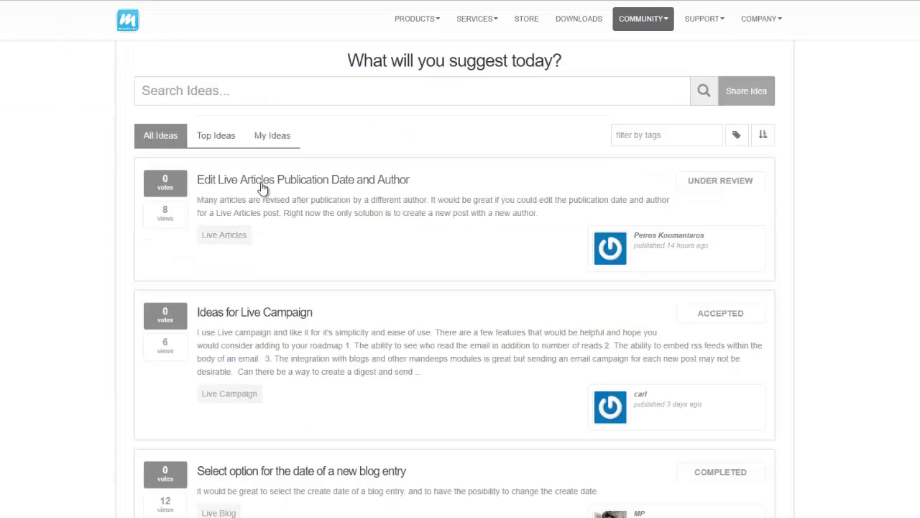
Look over the community Ideas page and show the pages available under Community
scroll(254, 236, up, 1)
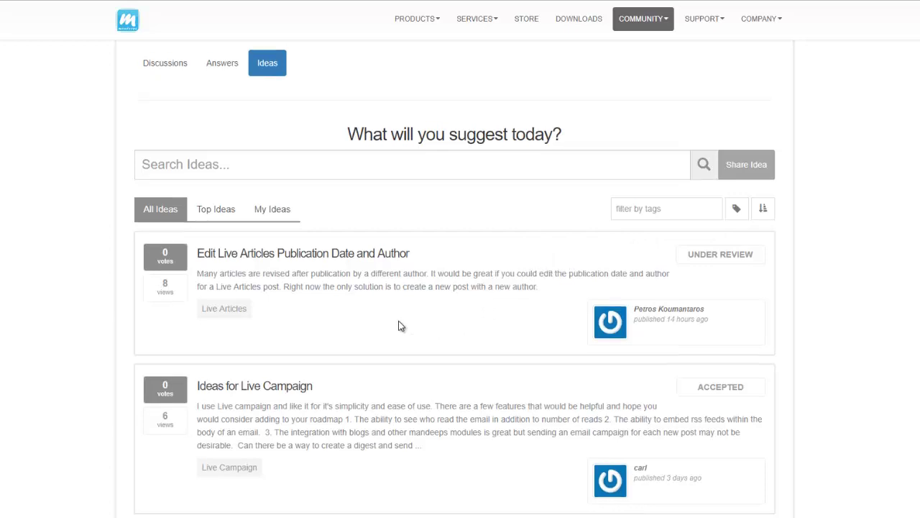
scroll(404, 324, up, 2)
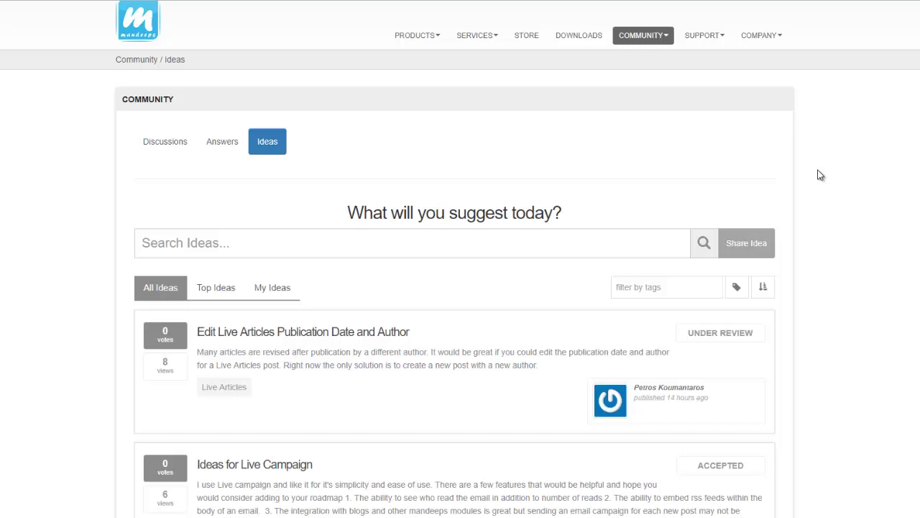
scroll(812, 175, up, 1)
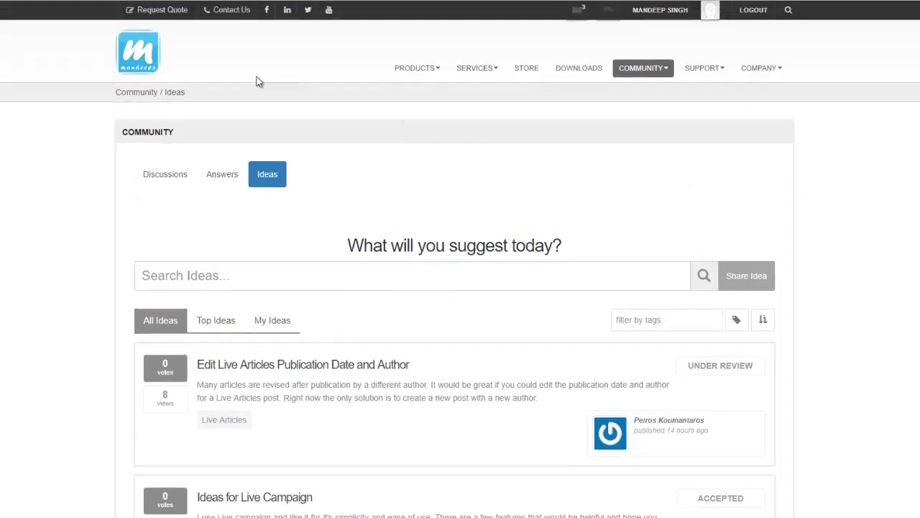
mouse_move(651, 82)
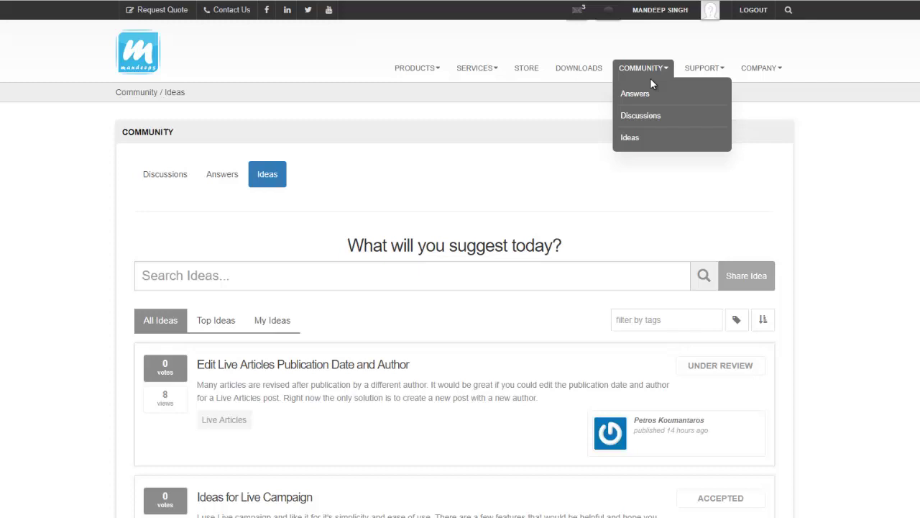